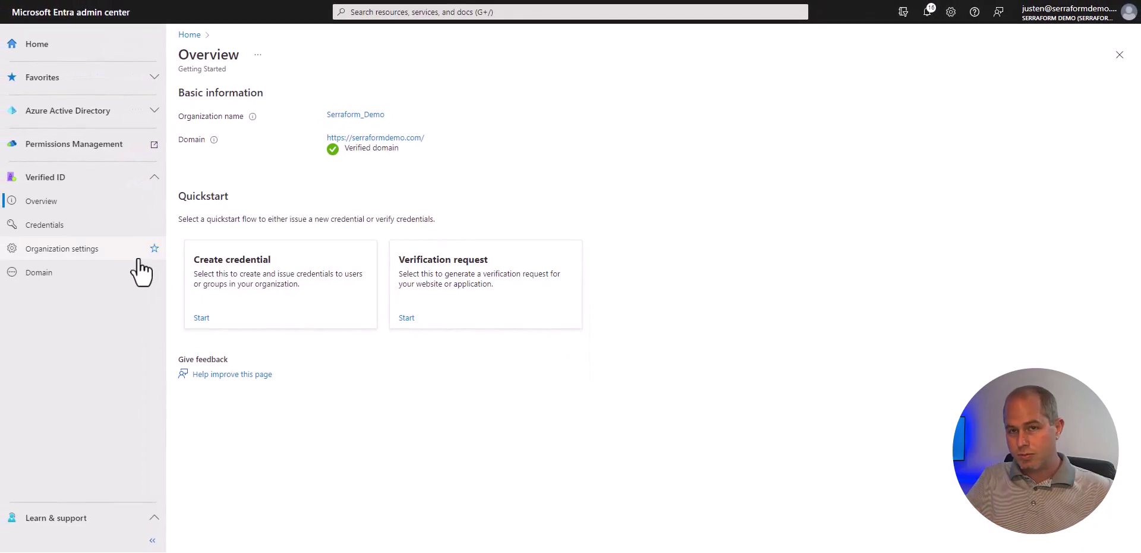
Open Verified ID organization settings and highlight the did:web prefix of the serraformdemo.com DID
left_click(88, 250)
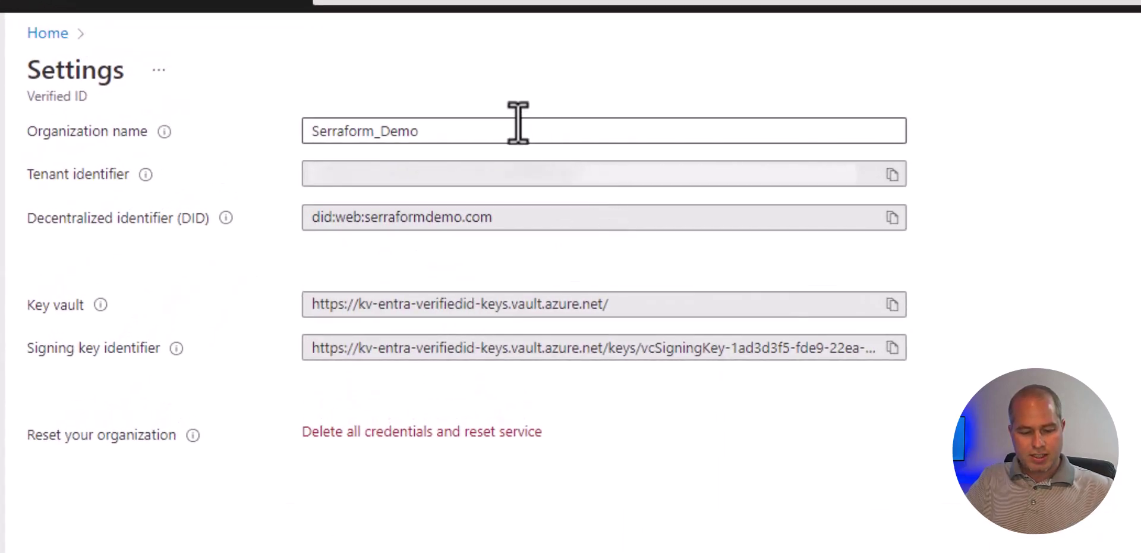
left_click_drag(309, 218, 335, 221)
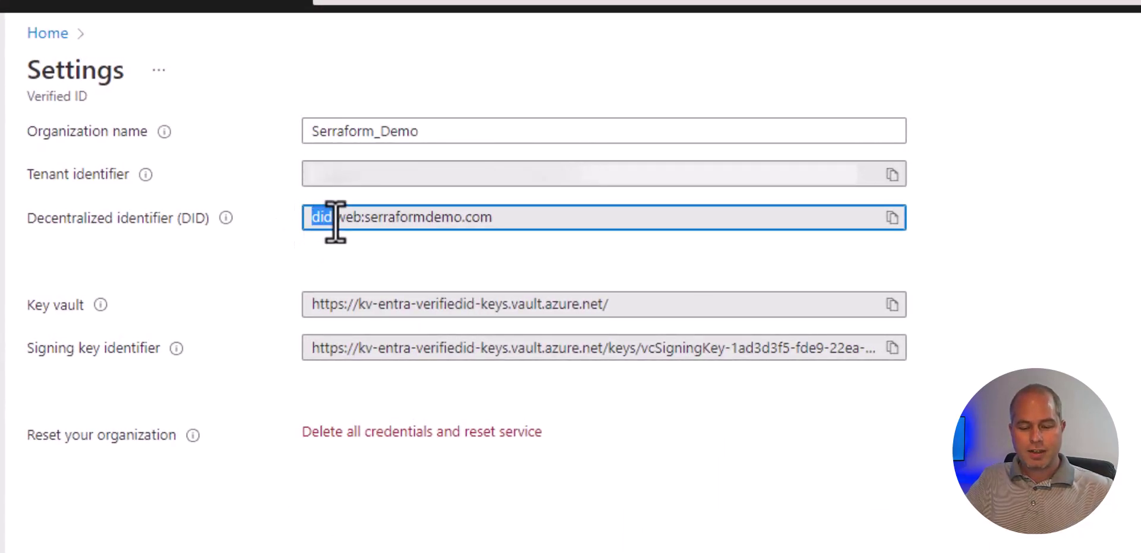
left_click(457, 270)
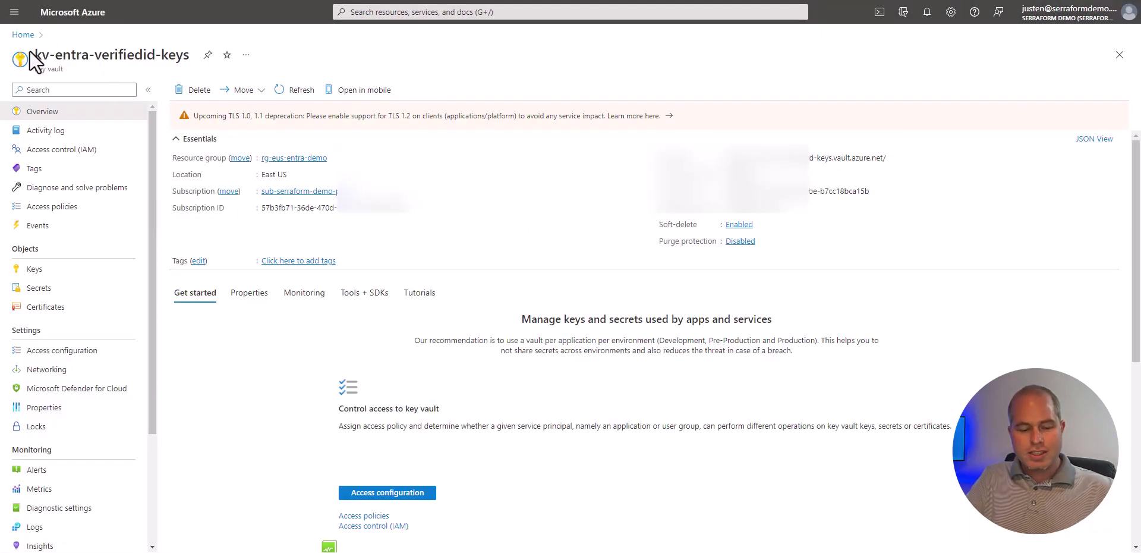
Show the kv-entra-verifiedid-keys vault's keys, including vcSigningKey, then return to Verified ID settings
left_click_drag(34, 55, 187, 58)
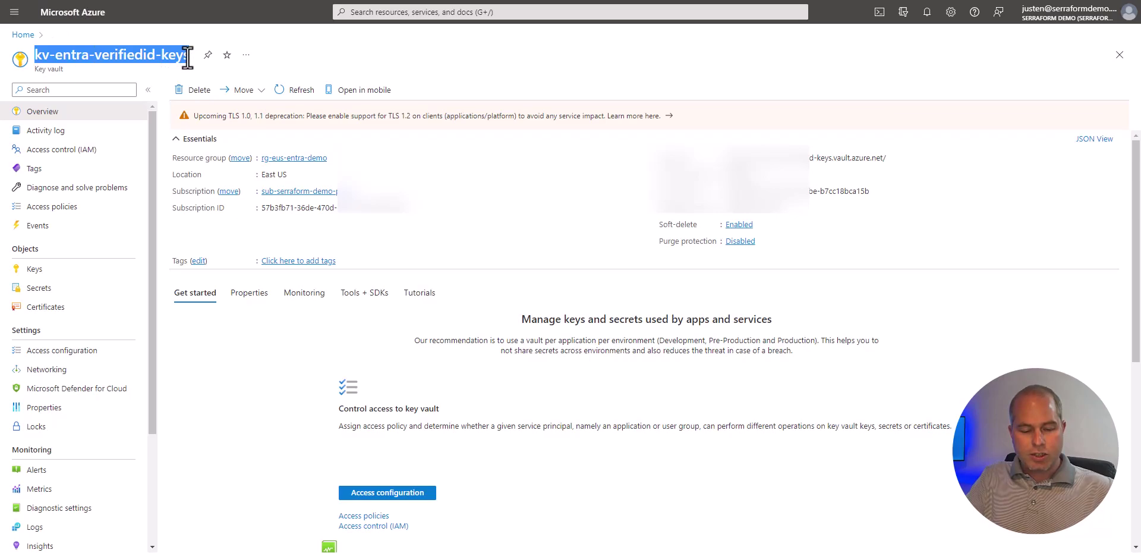
left_click(188, 58)
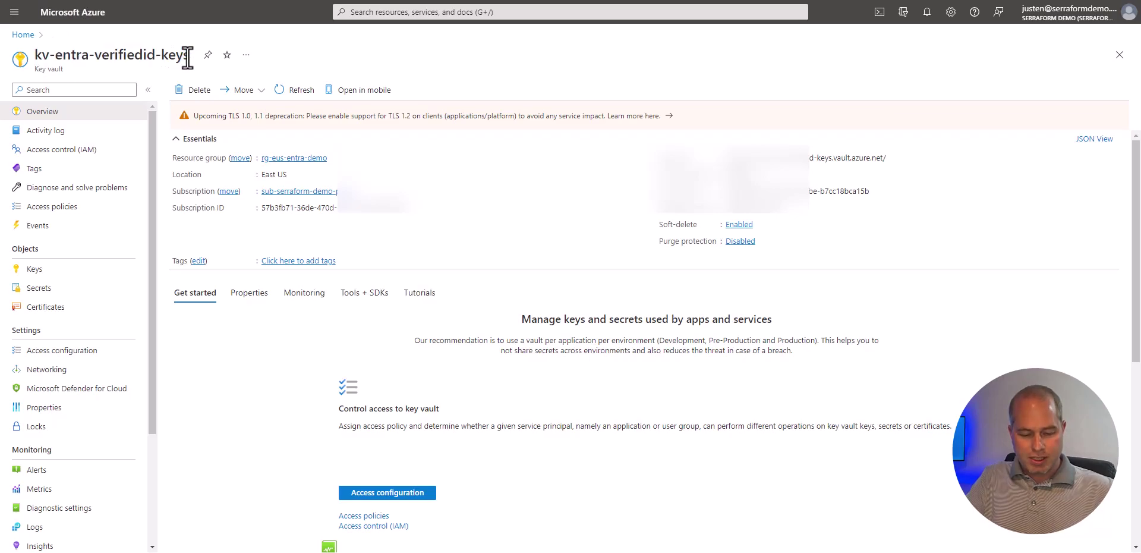
left_click(37, 271)
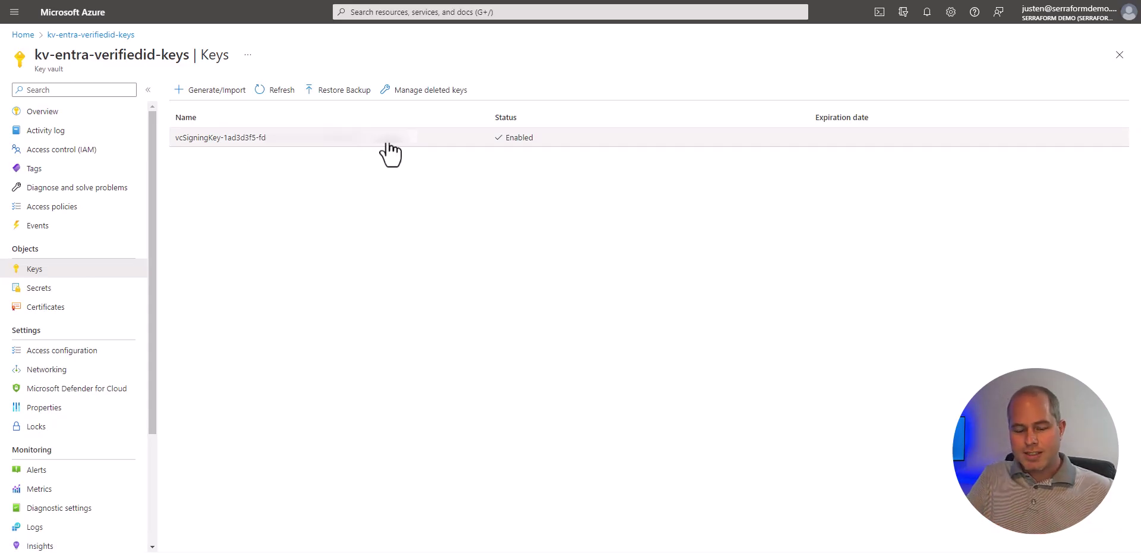
key("ctrl+shift+Tab")
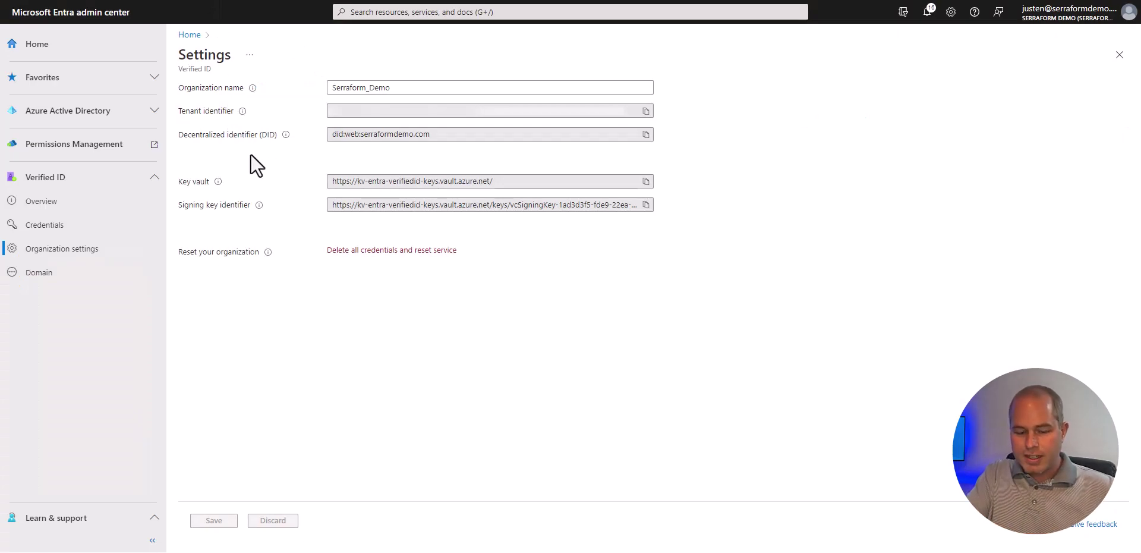
Open the Verified ID Domain page to confirm the DID is registered and the domain verified
left_click(46, 274)
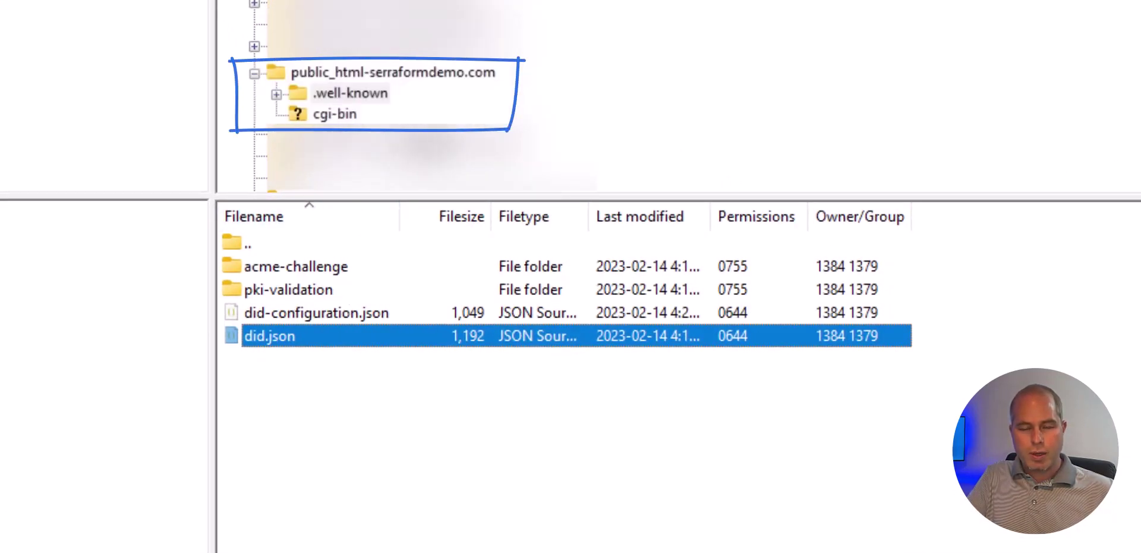
Select did.json in FileZilla's remote .well-known folder
left_click(346, 350)
left_click(346, 338)
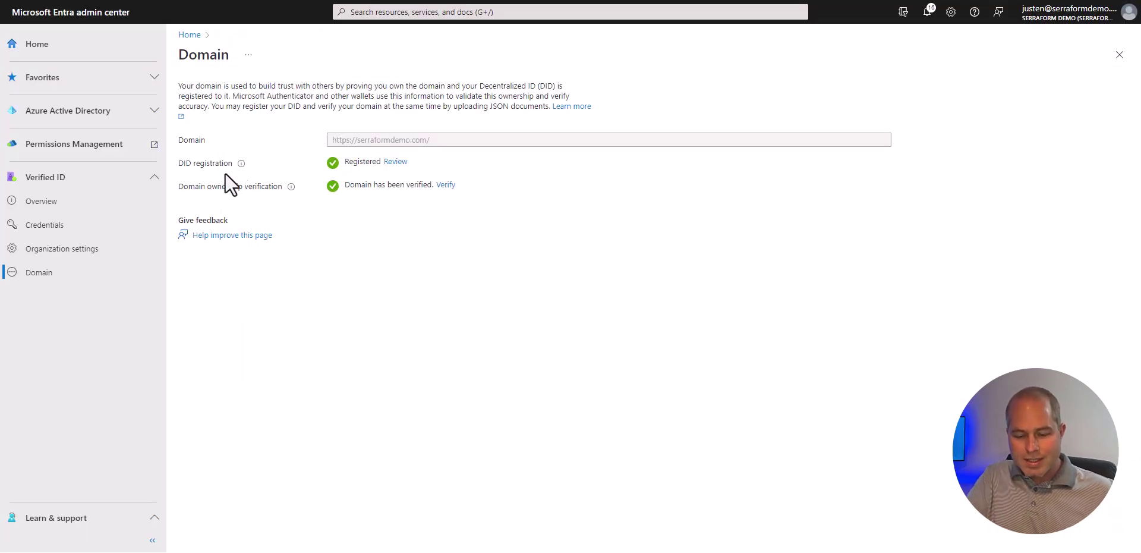
Open the Credentials list and the WoodgroveDemo credential's details
left_click(63, 227)
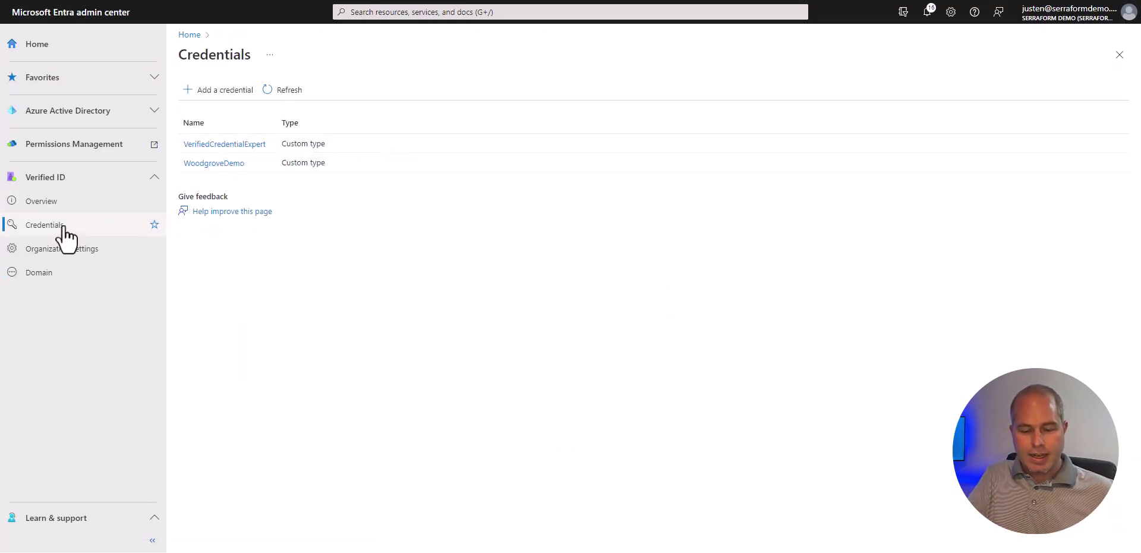
left_click(230, 165)
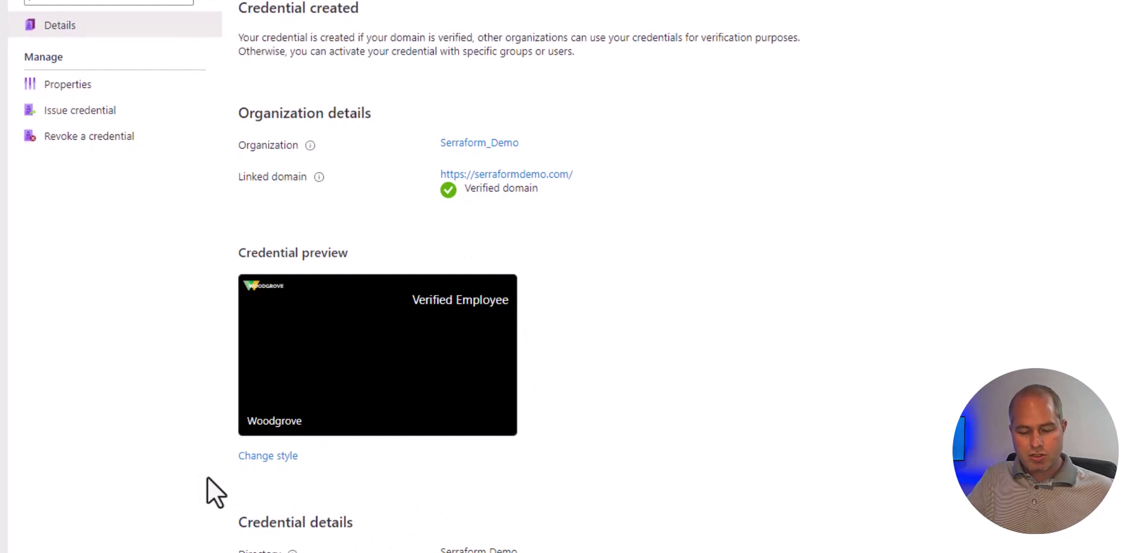
Open WoodgroveDemo's Properties and review its display definition claims and idTokenHints rules
scroll(233, 484, "down", 2)
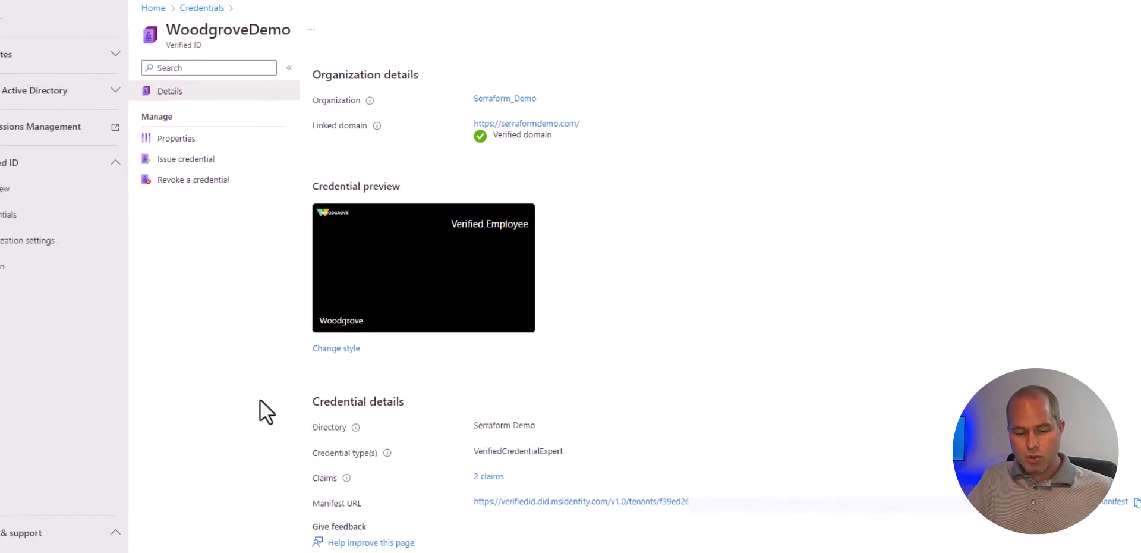
left_click(212, 157)
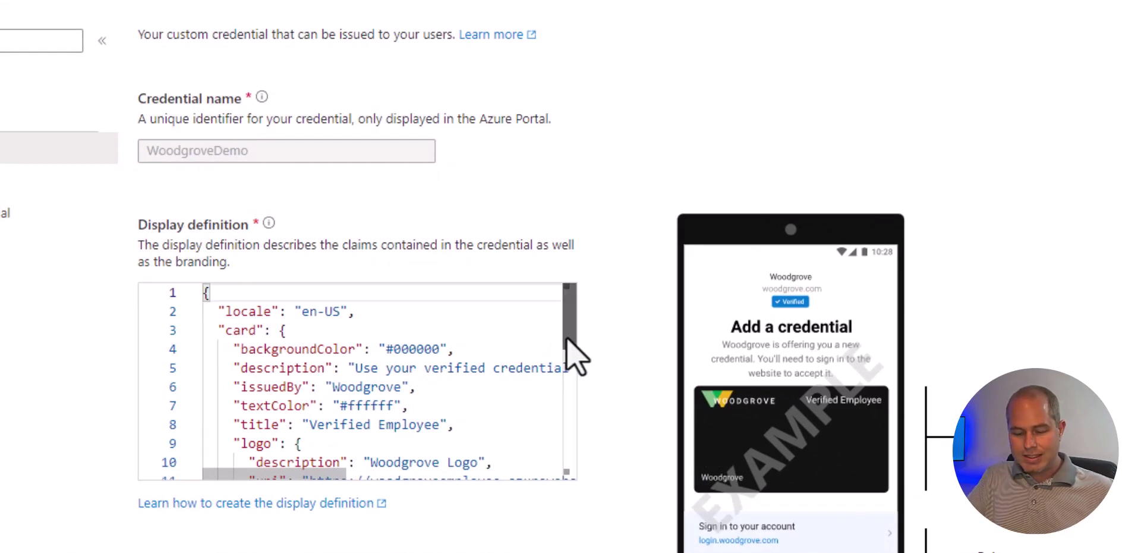
left_click_drag(565, 340, 585, 463)
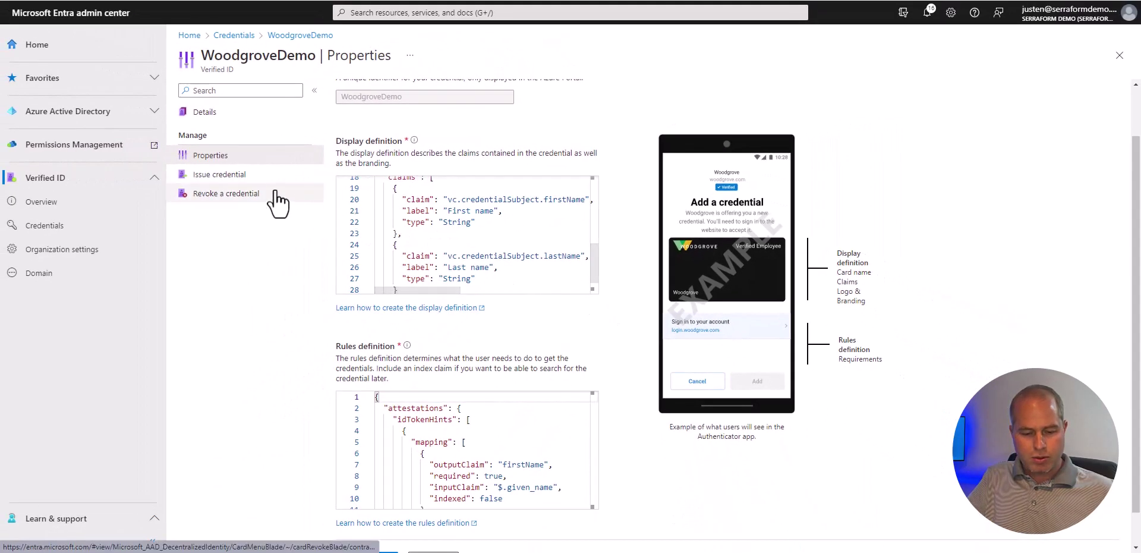
Review the Issue credential request body and the Revoke credential search, then go back to Details
left_click(259, 173)
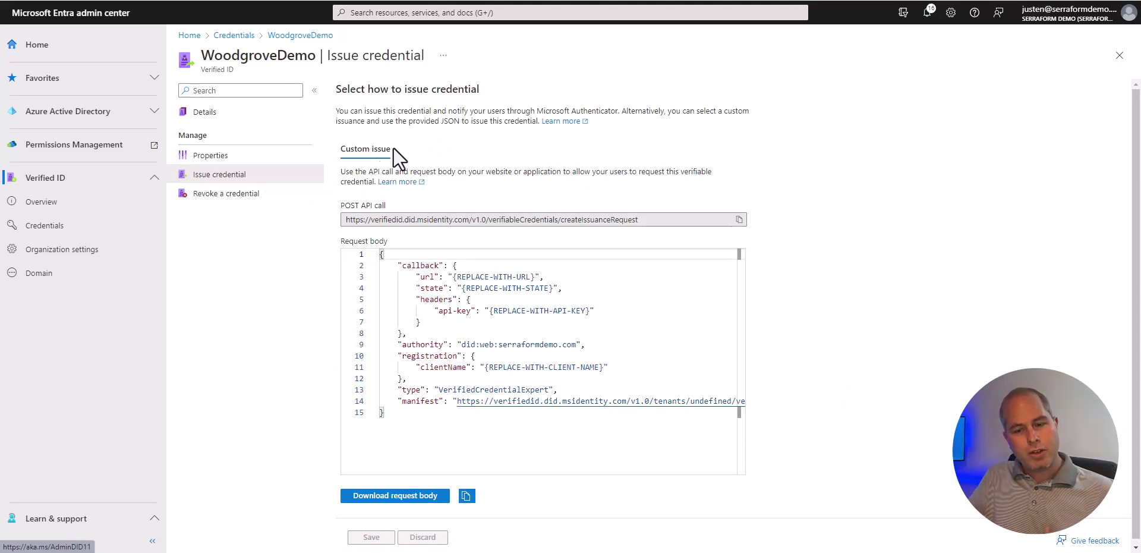
left_click(278, 206)
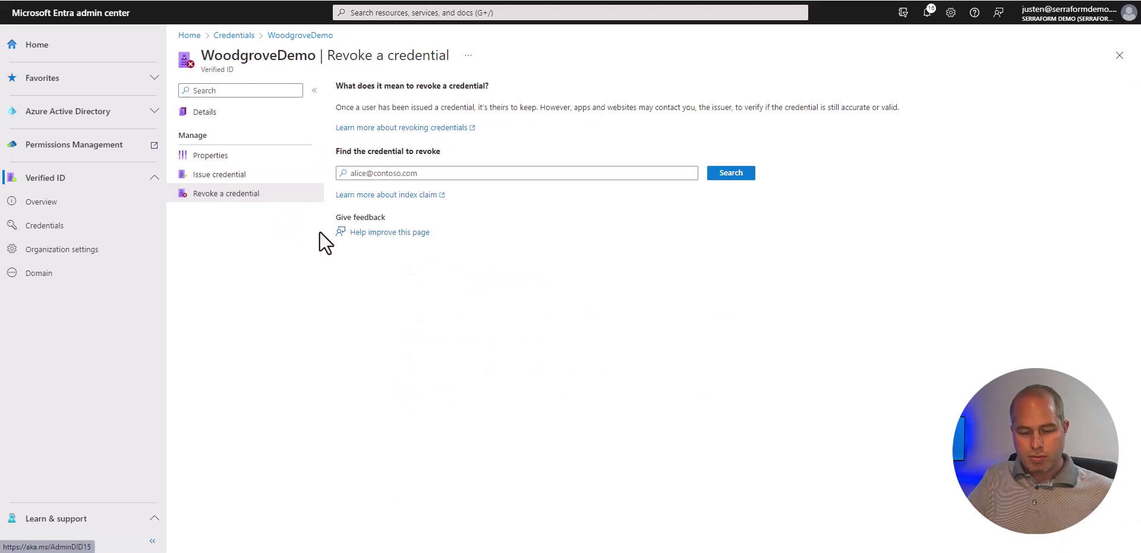
left_click(513, 172)
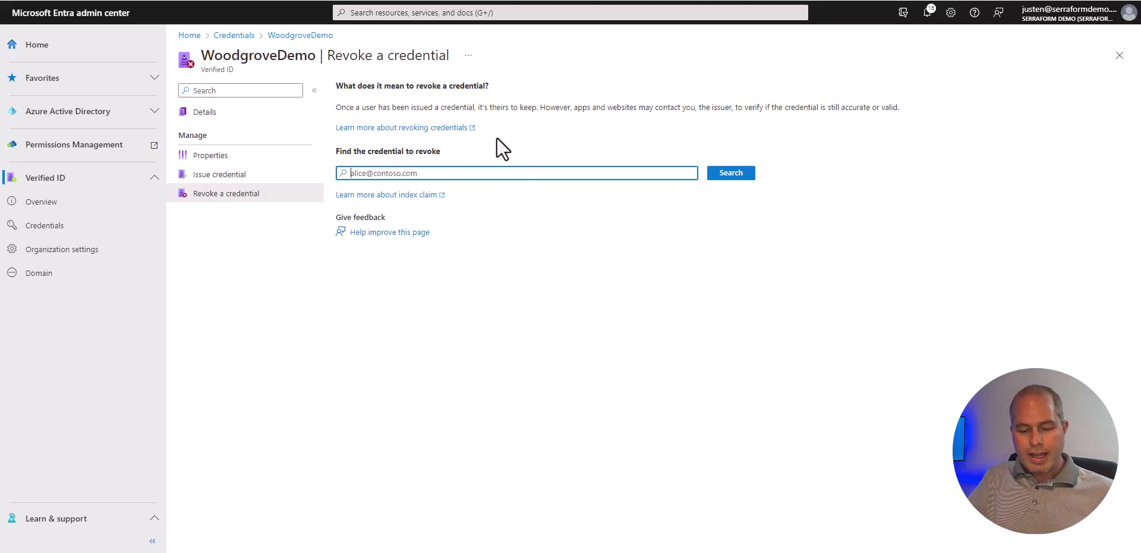
left_click(236, 112)
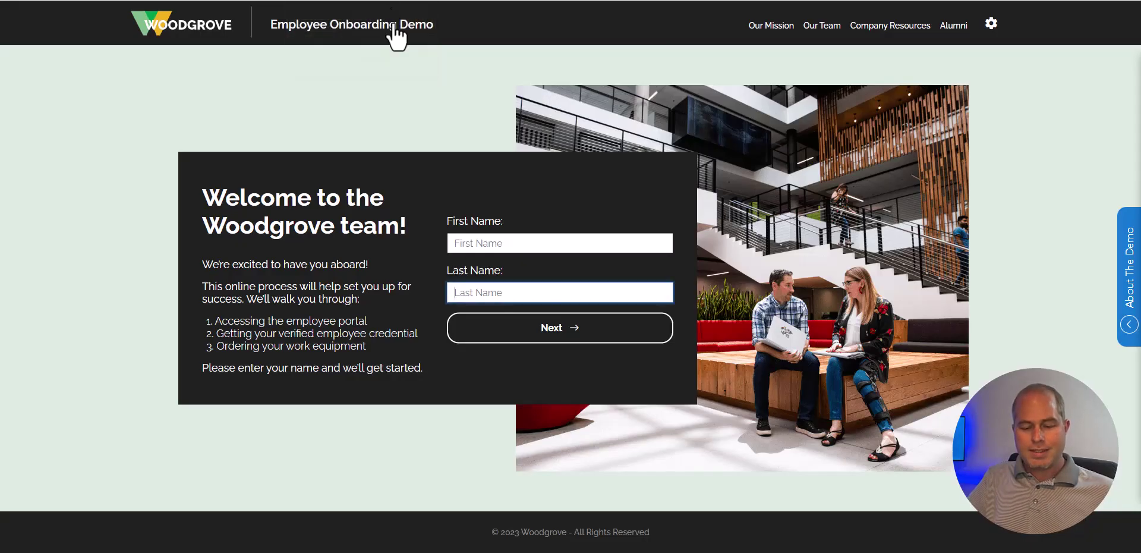
Enter the new employee's first and last name and submit to reach the verification steps
left_click(484, 241)
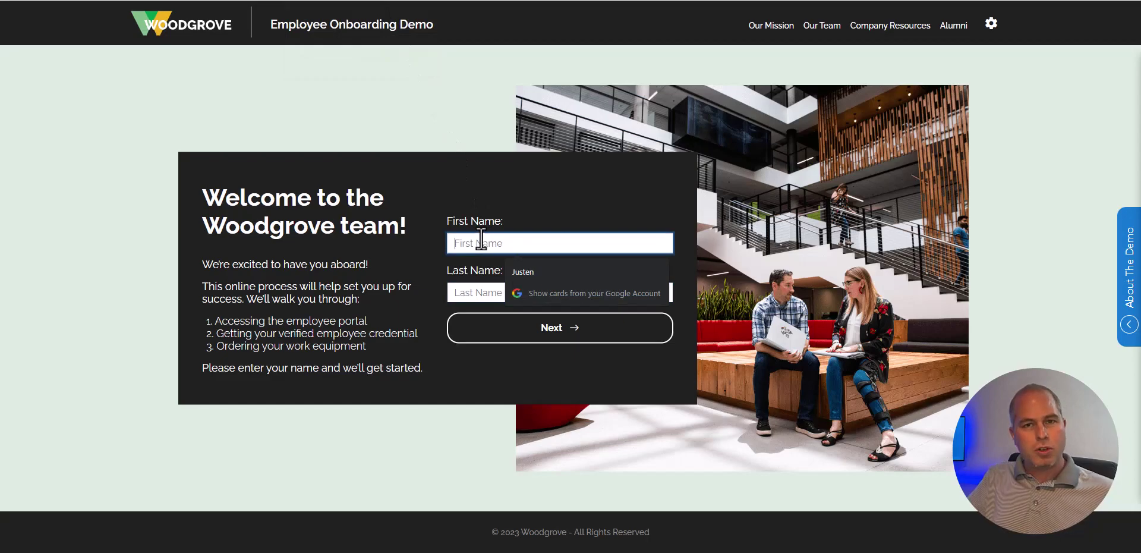
key("Tab")
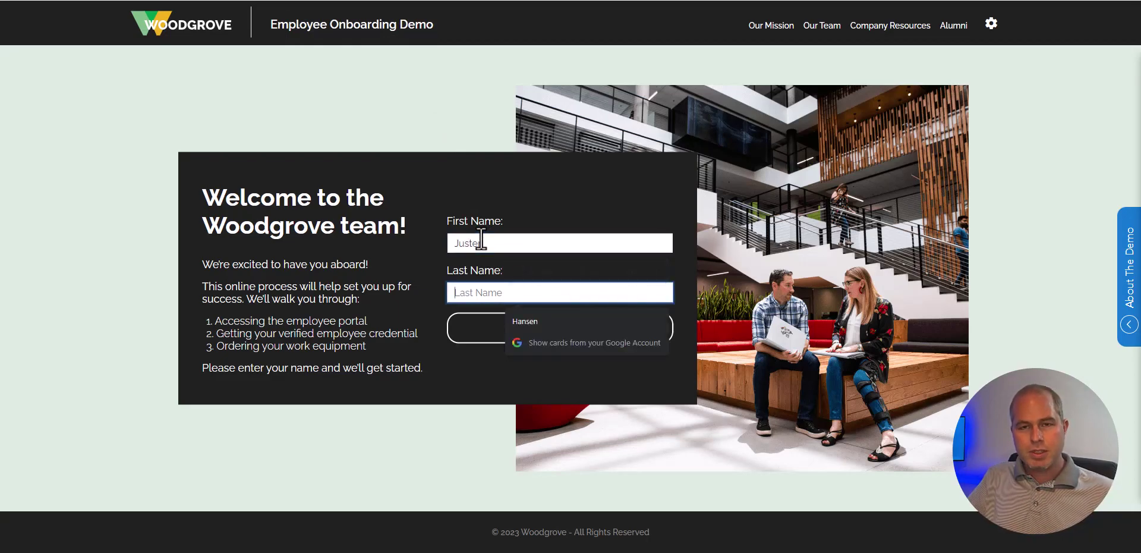
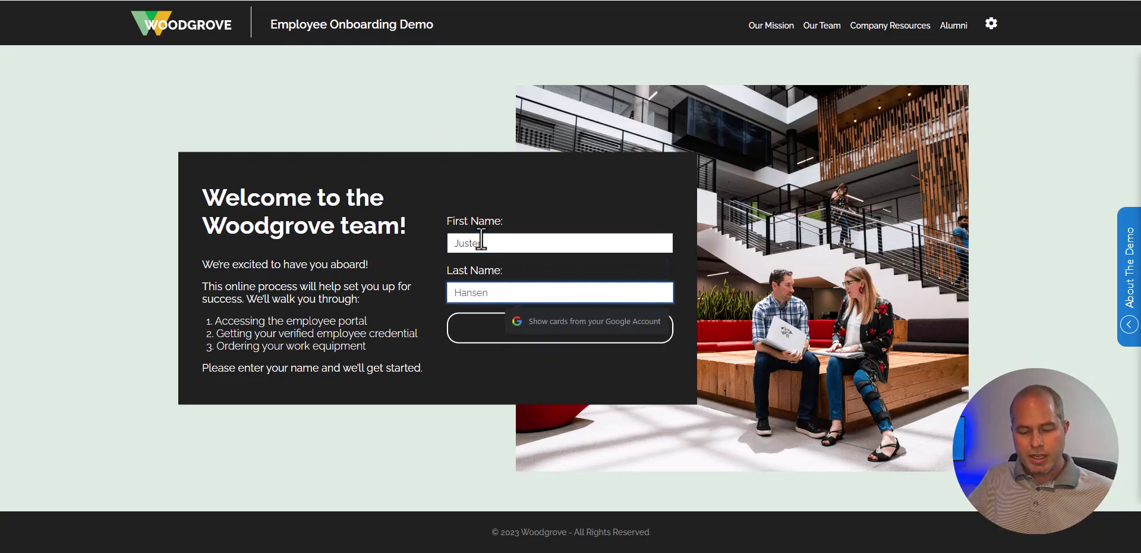
left_click(518, 209)
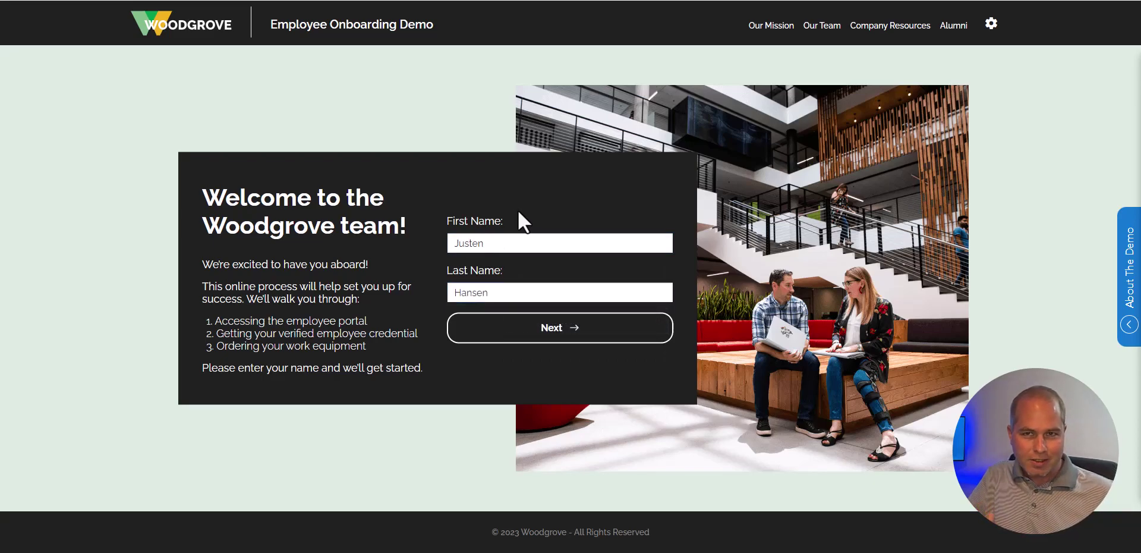
left_click(575, 339)
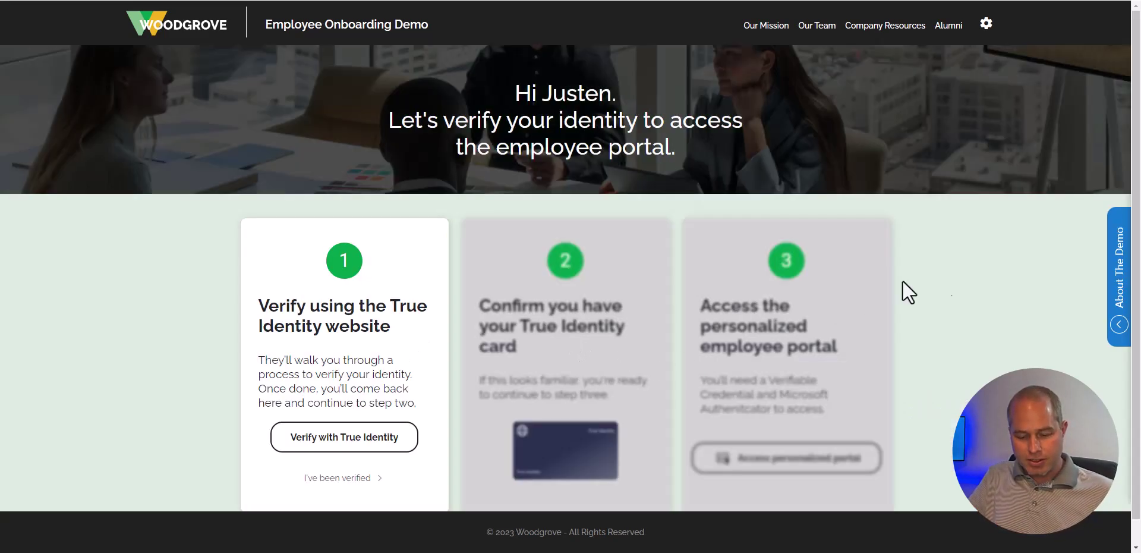
scroll(1096, 304, "down", 1)
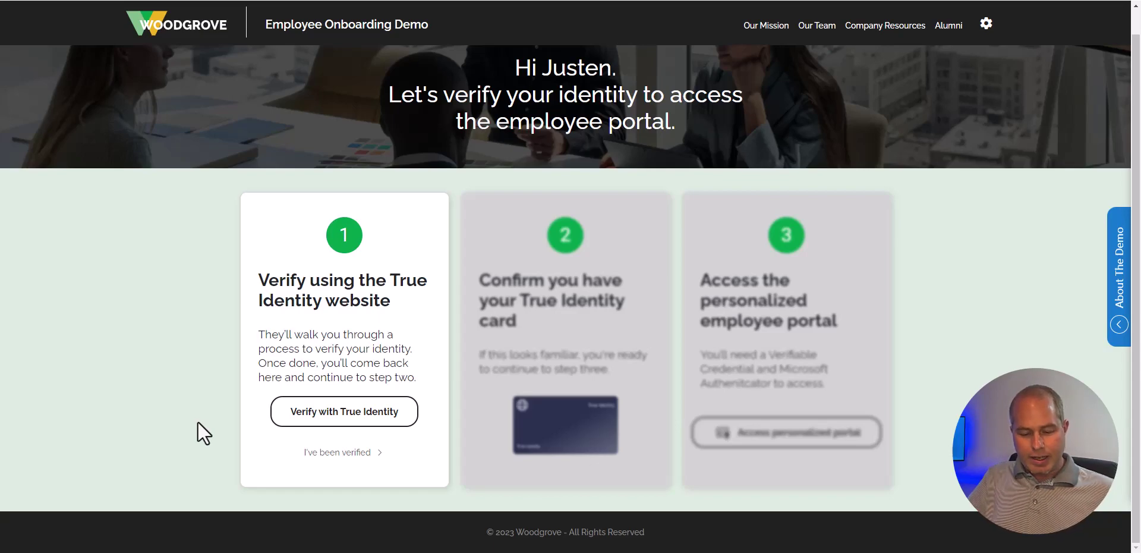
Complete True Identity verification with a selfie and government ID, then continue to issuance
left_click(314, 415)
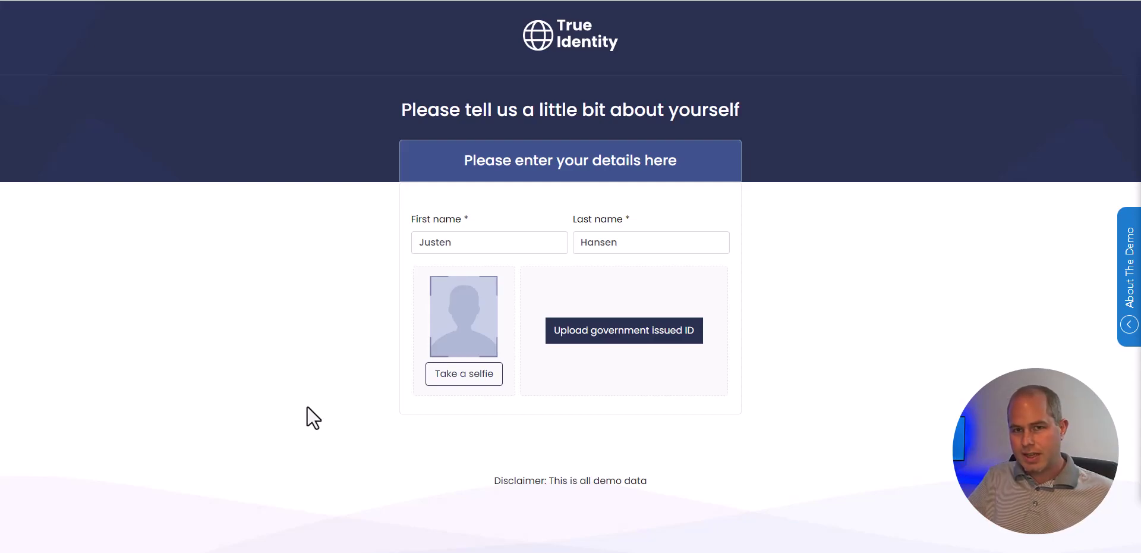
left_click(462, 383)
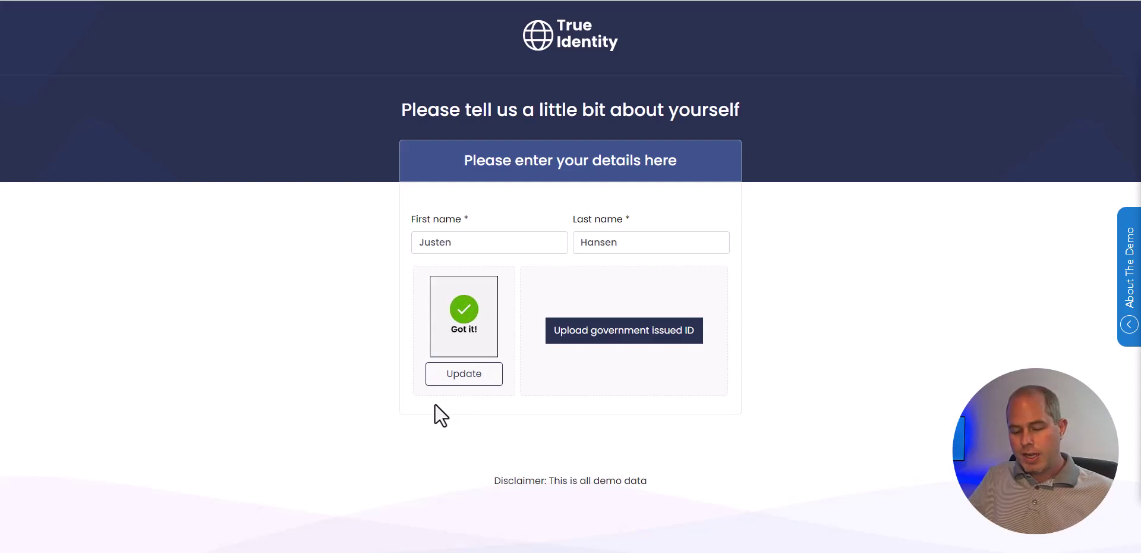
left_click(635, 337)
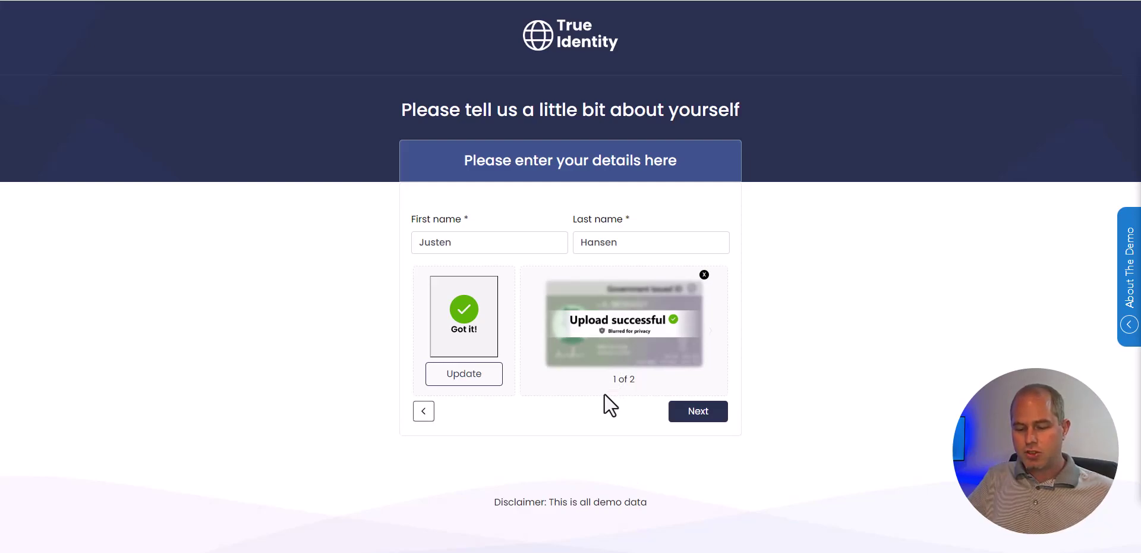
left_click(698, 415)
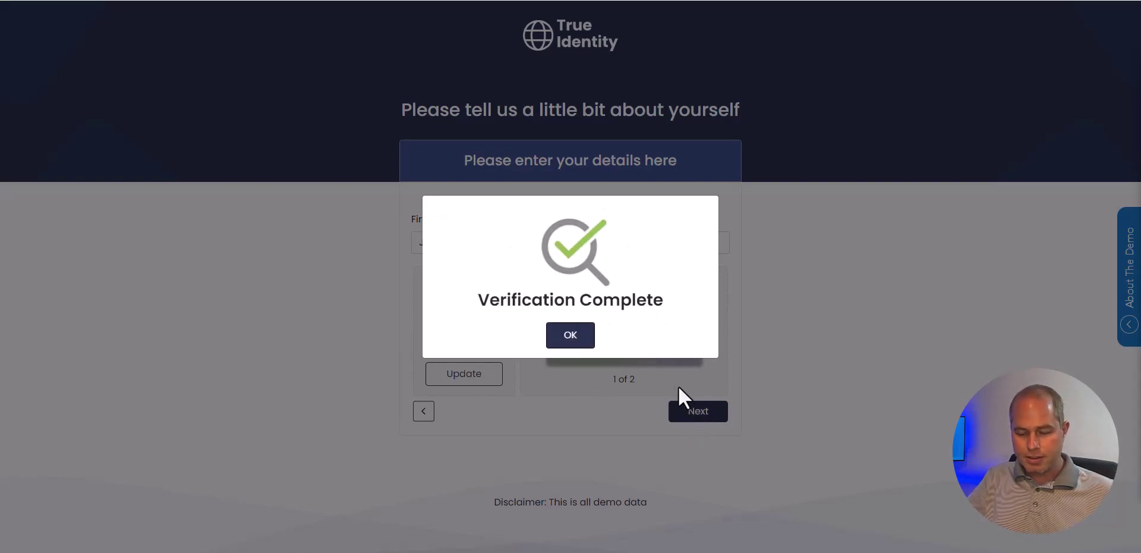
left_click(574, 338)
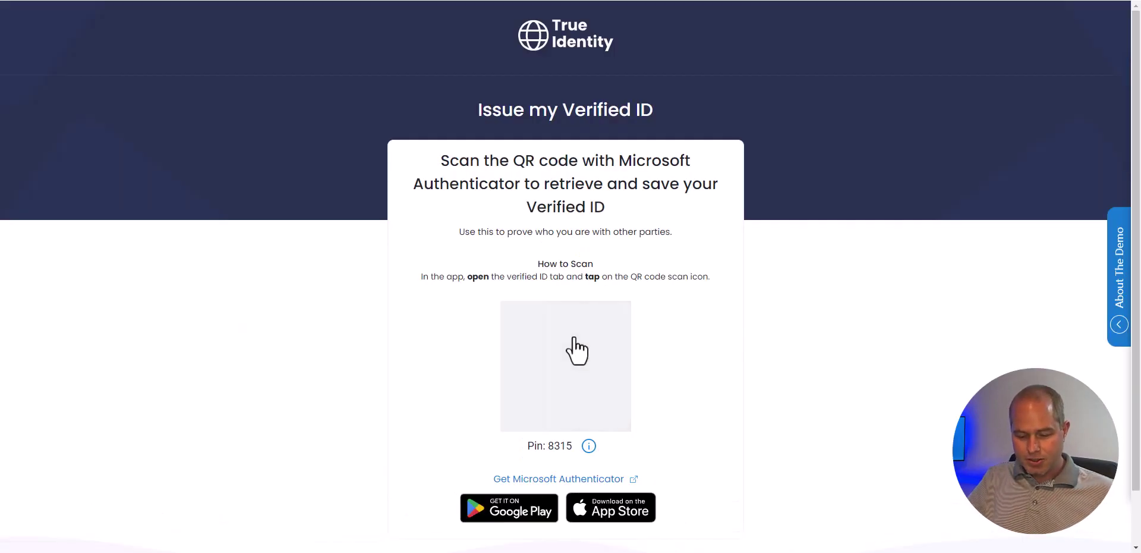
Enter the issuance PIN on the phone and add the True Identity card to the wallet
scroll(729, 363, "down", 1)
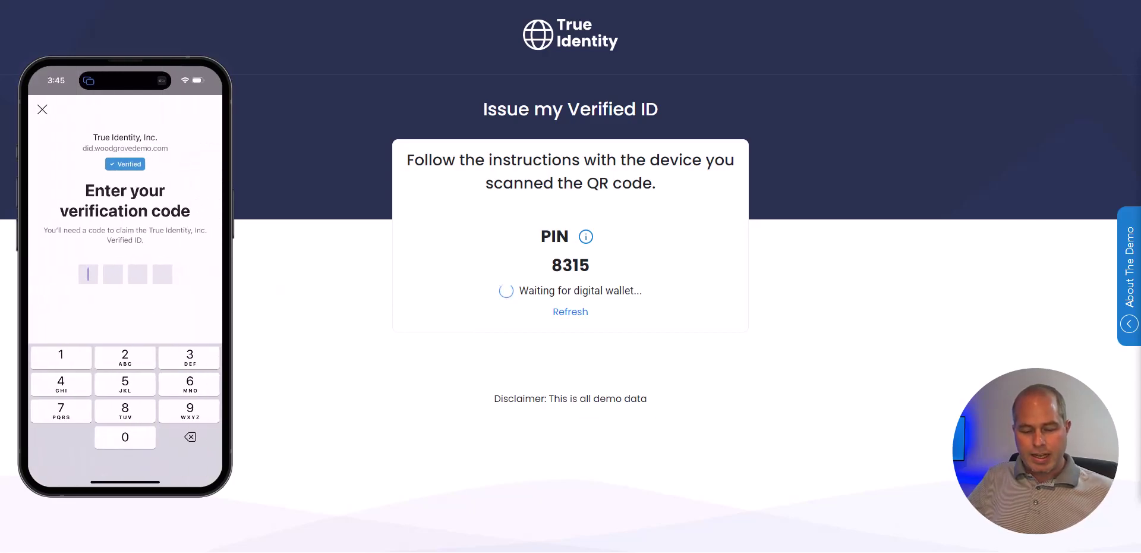
type("83")
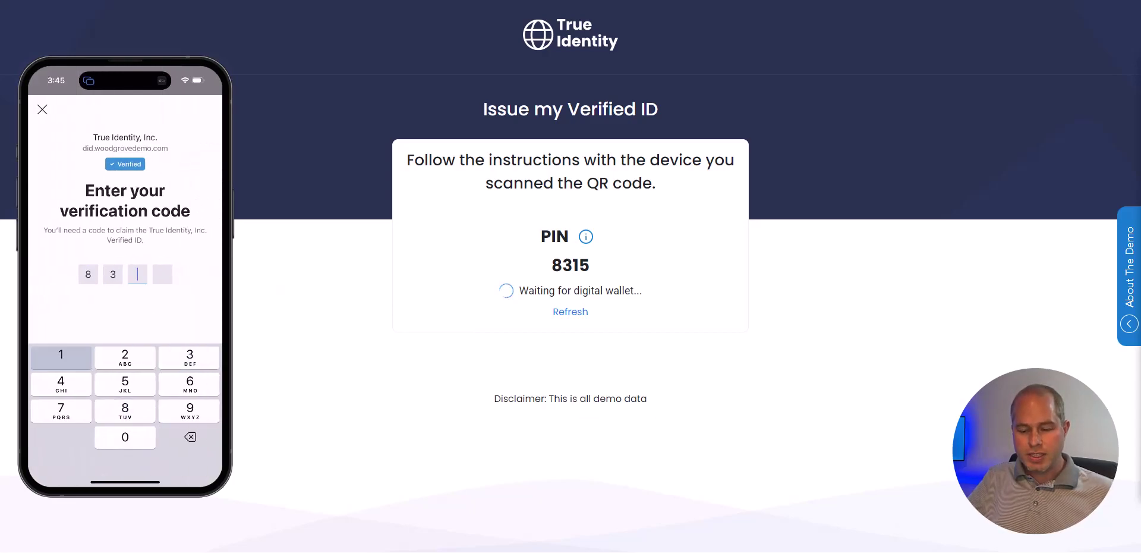
type("15")
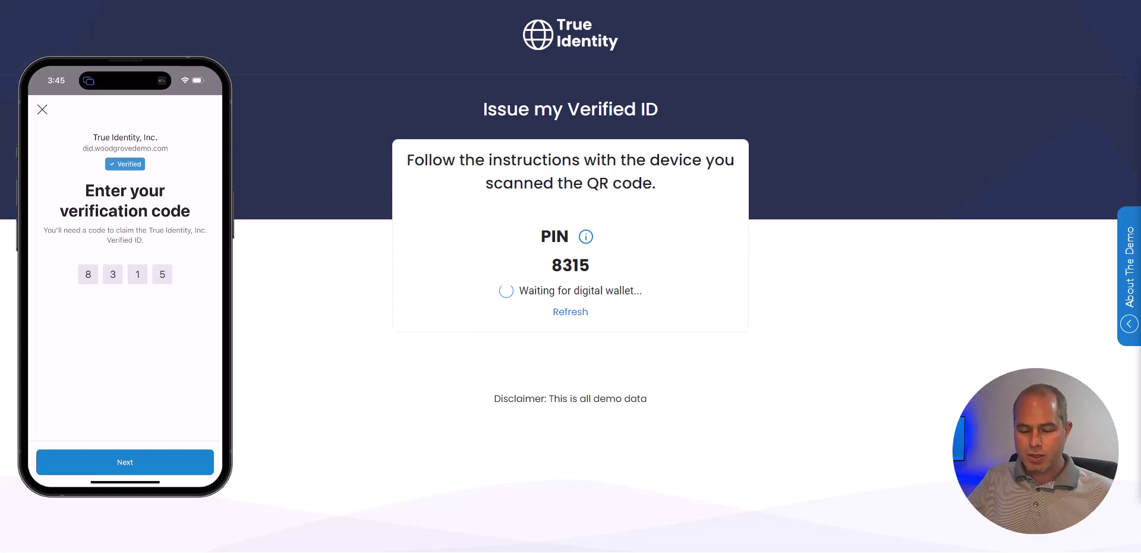
left_click(125, 462)
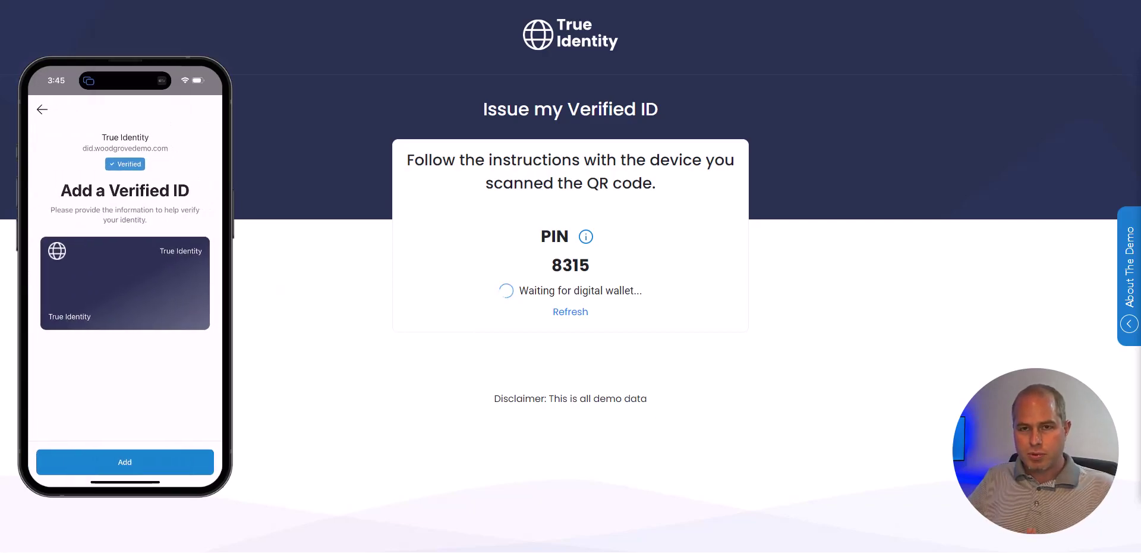
left_click(125, 461)
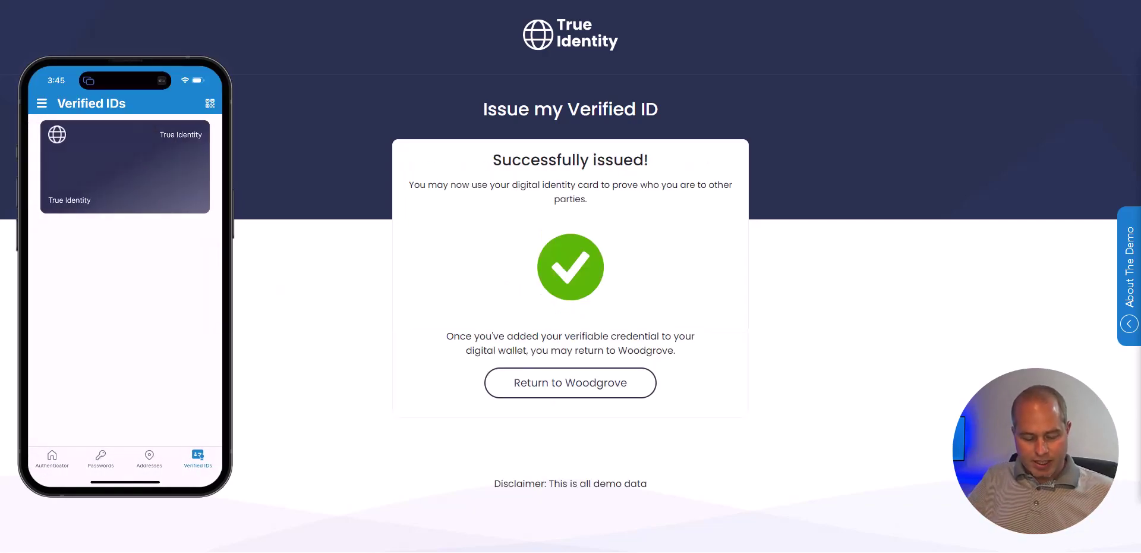
left_click(124, 167)
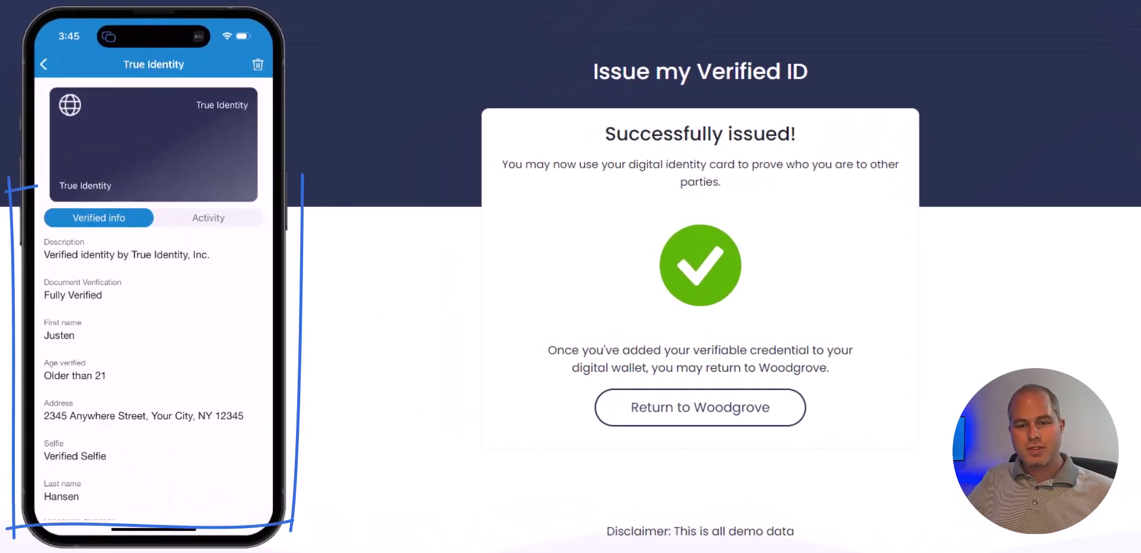
scroll(154, 375, "down", 1)
scroll(154, 374, "down", 1)
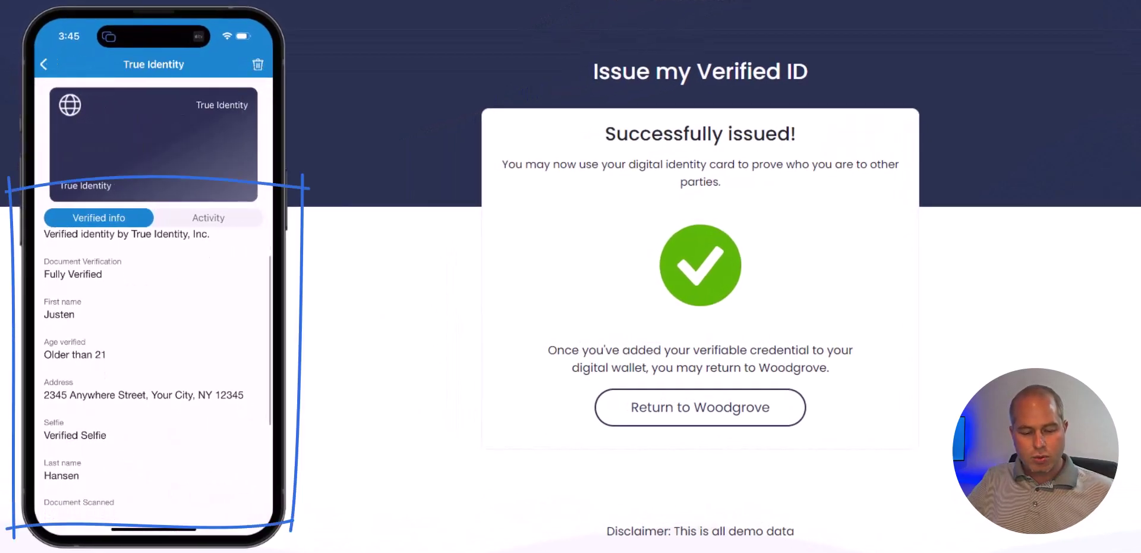
scroll(154, 375, "down", 1)
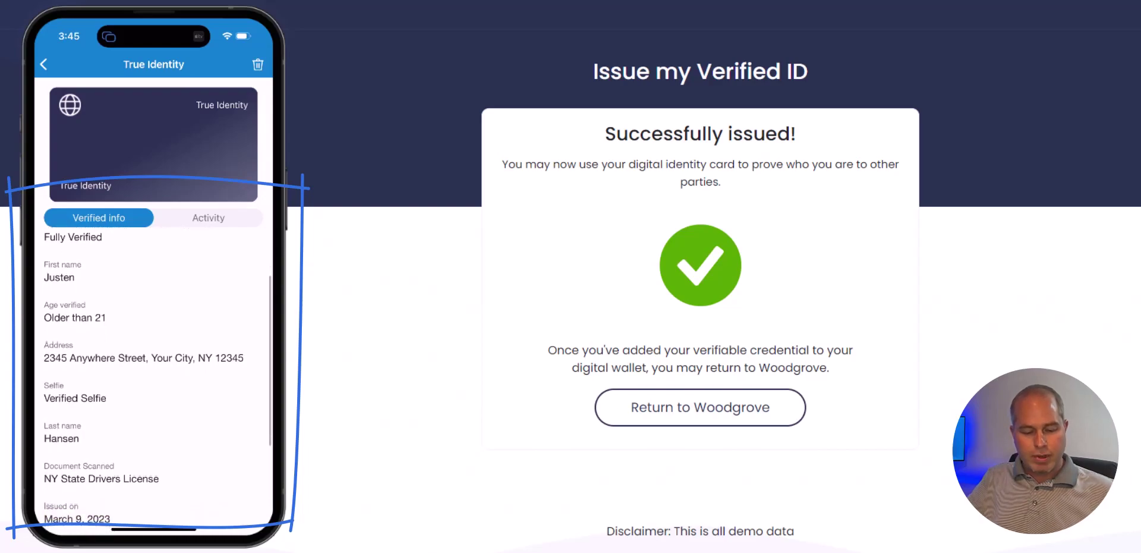
scroll(153, 375, "down", 1)
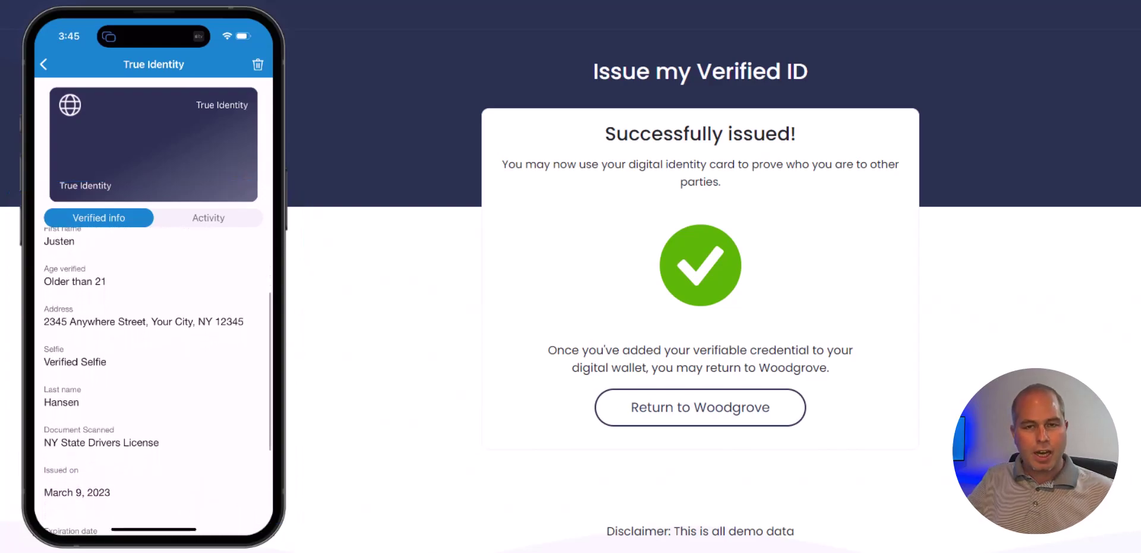
scroll(153, 374, "down", 2)
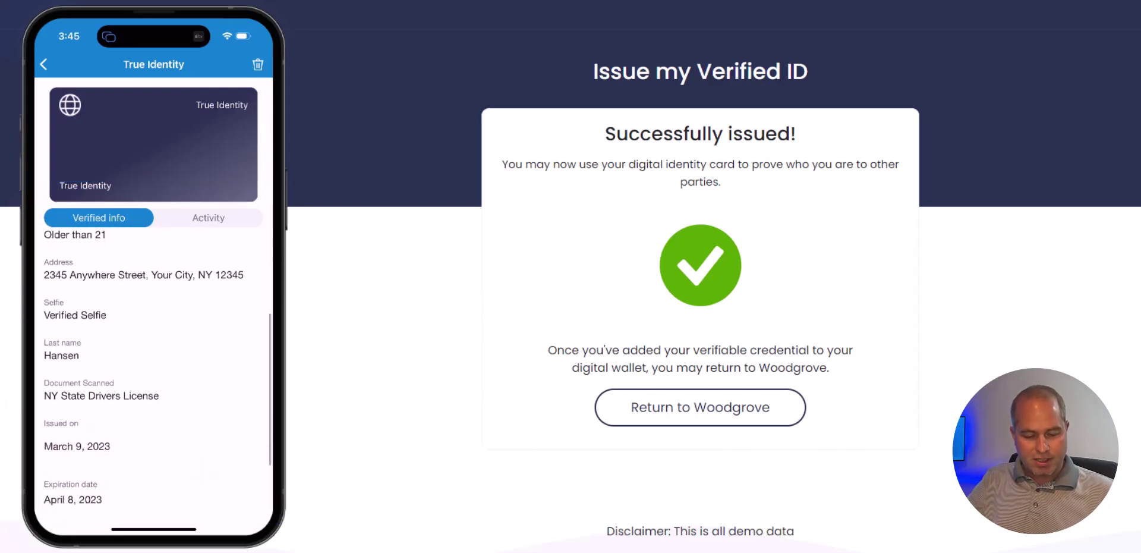
scroll(153, 375, "down", 1)
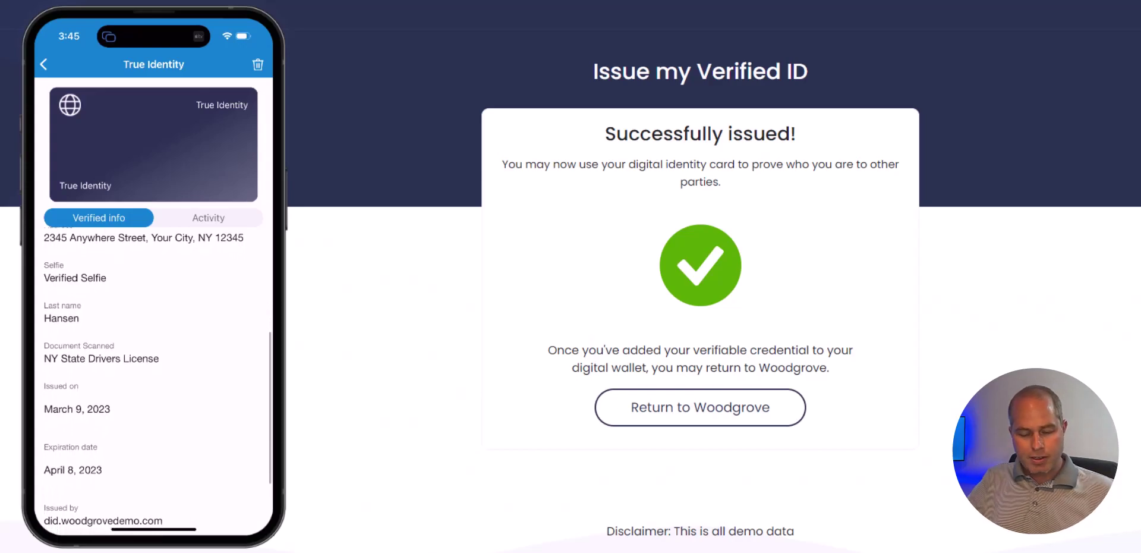
scroll(154, 374, "up", 3)
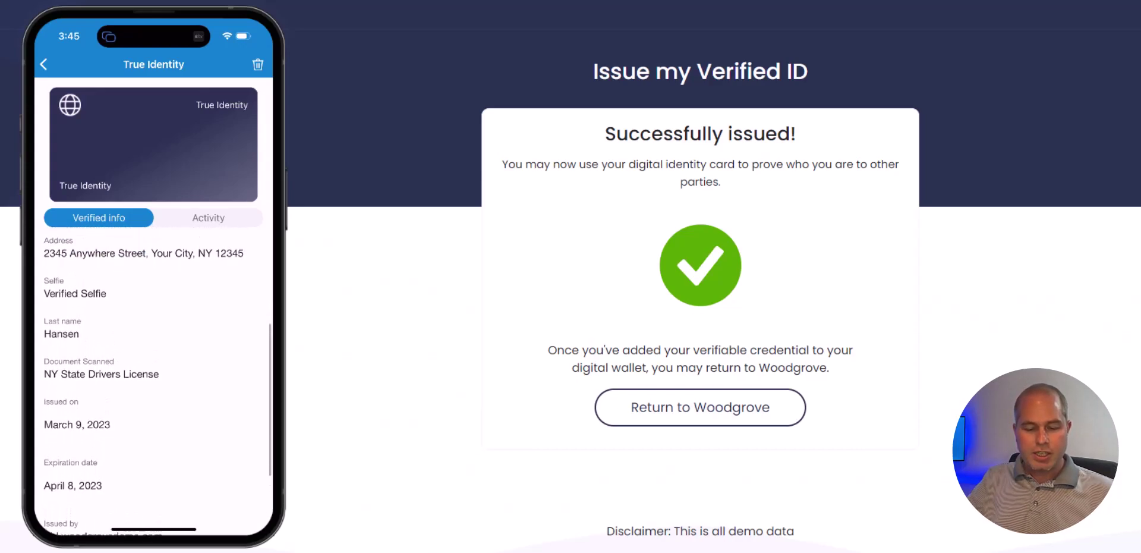
scroll(154, 374, "up", 5)
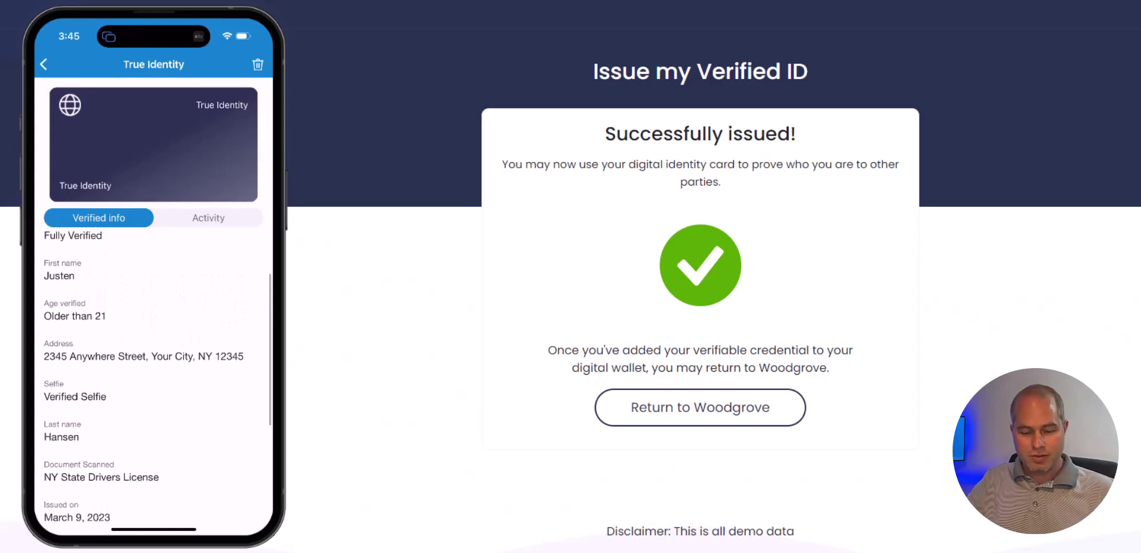
left_click(208, 217)
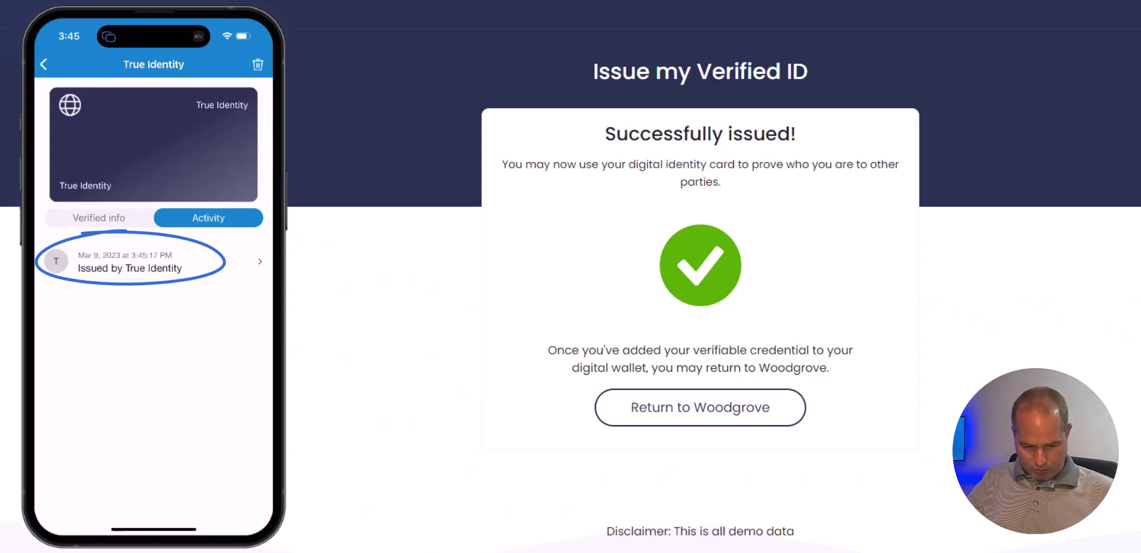
left_click(43, 64)
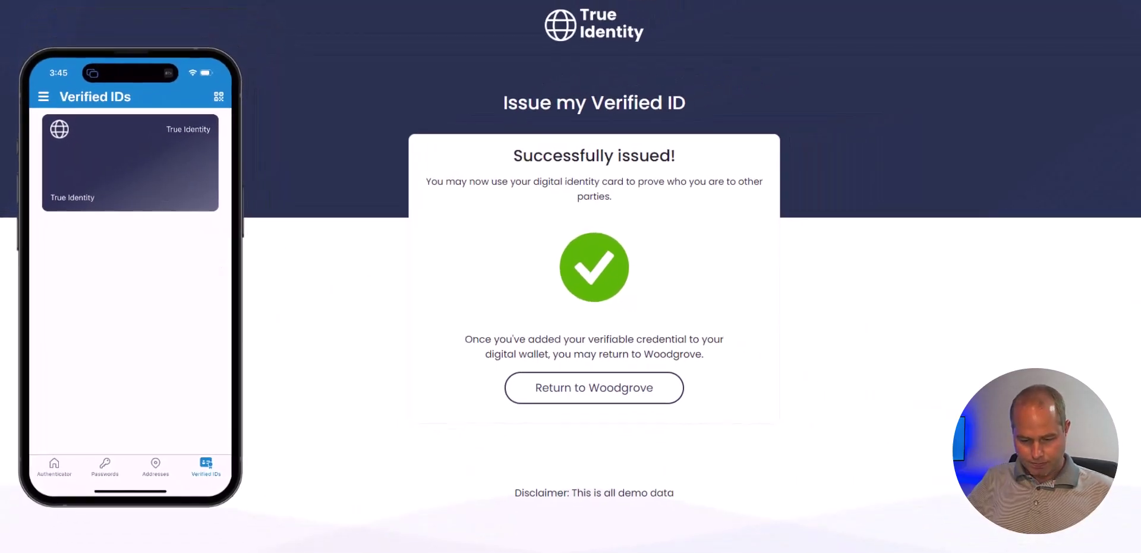
Return to Woodgrove and request the personalized portal, which asks for the True Identity card
left_click(540, 386)
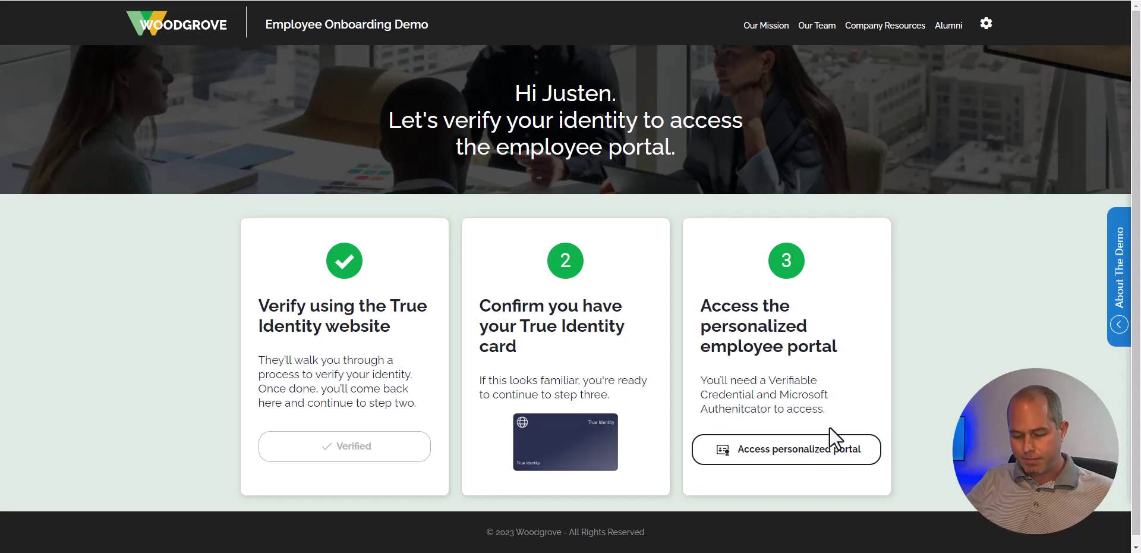
left_click(830, 459)
scroll(887, 420, "down", 2)
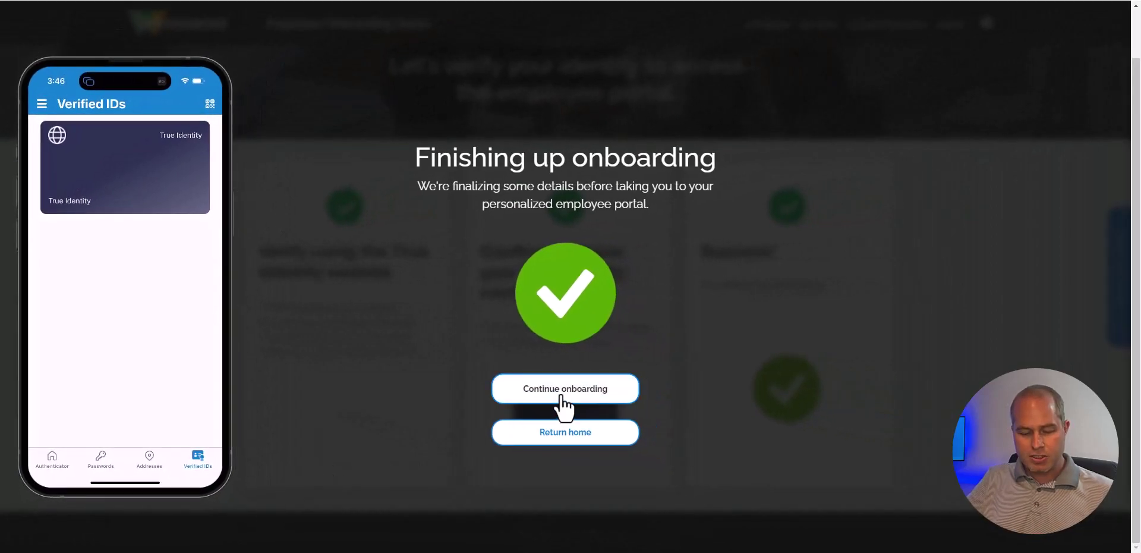
Continue onboarding and retrieve the Woodgrove Verified Employee credential into the Authenticator wallet
left_click(561, 397)
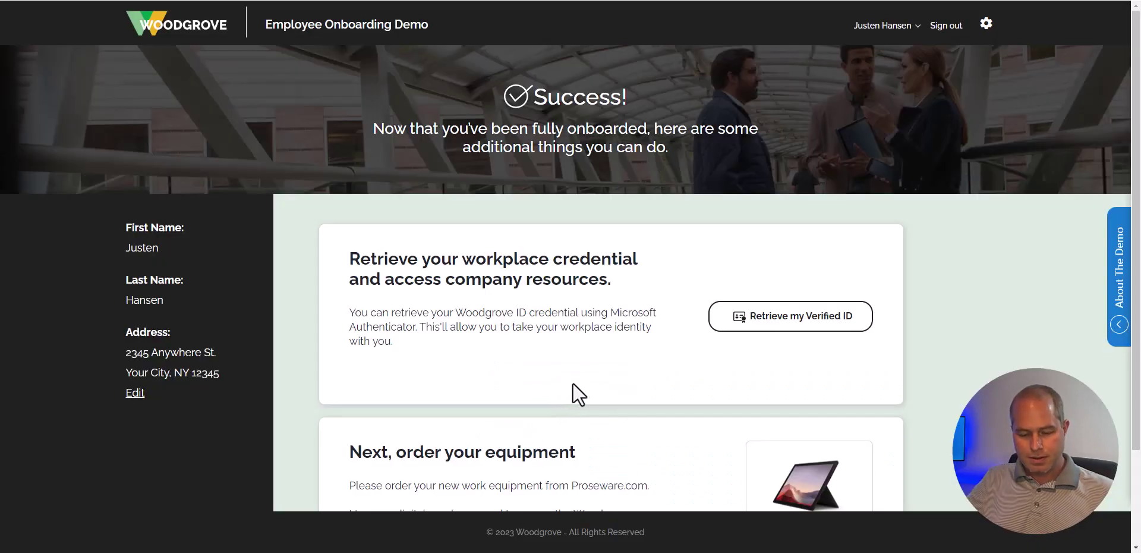
scroll(578, 392, "down", 1)
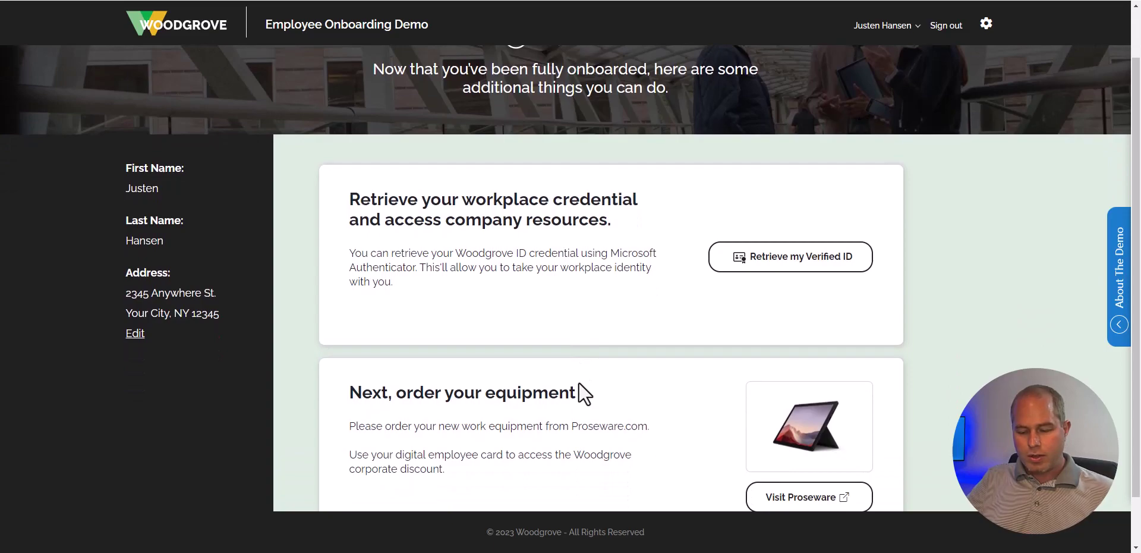
left_click(794, 262)
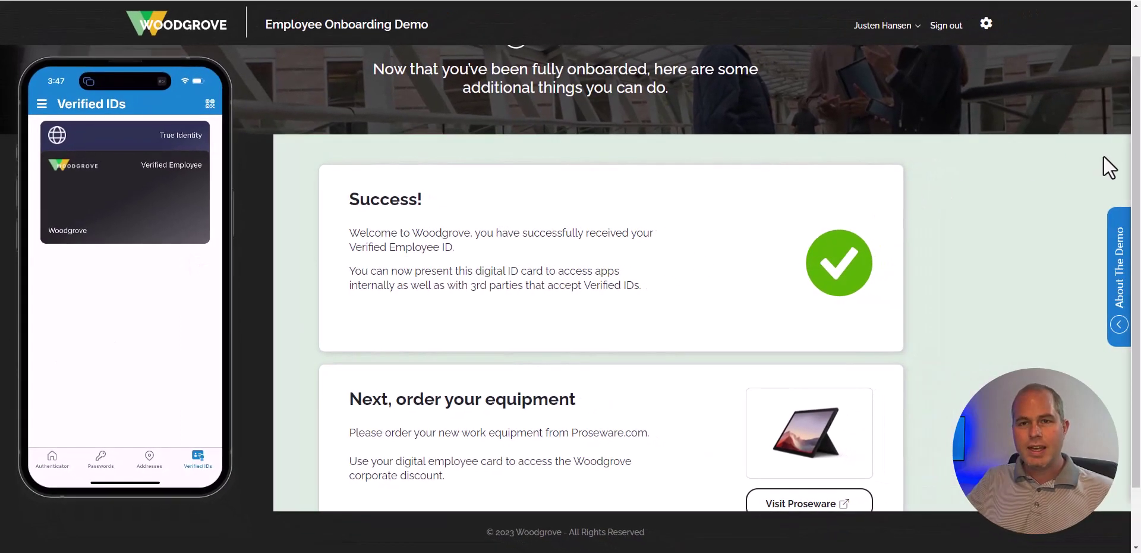
left_click_drag(1134, 164, 1133, 221)
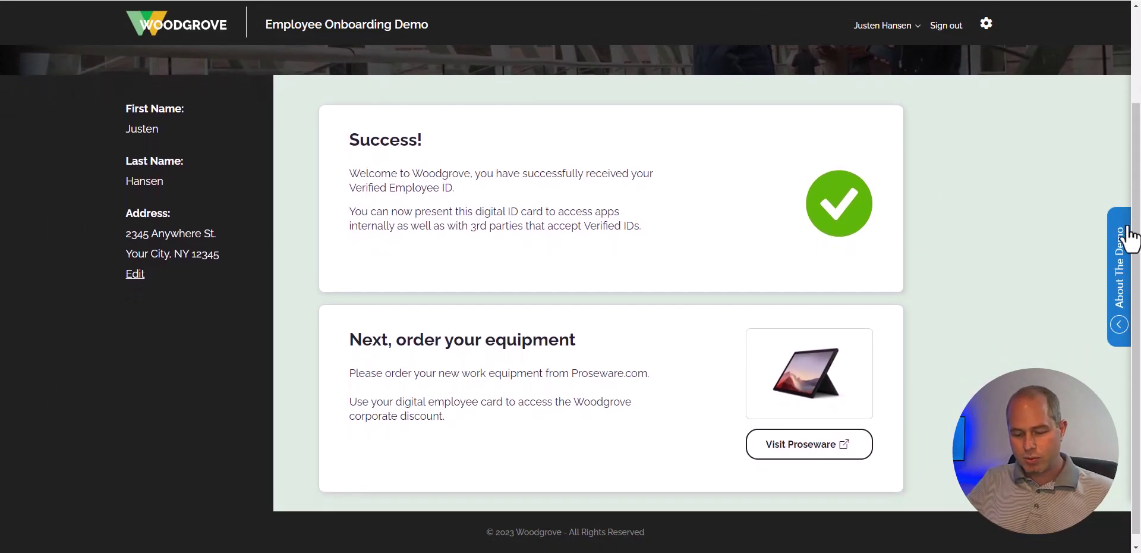
Visit Proseware's store, open the discounts sign-in, and choose to verify with the employee credential
left_click(816, 446)
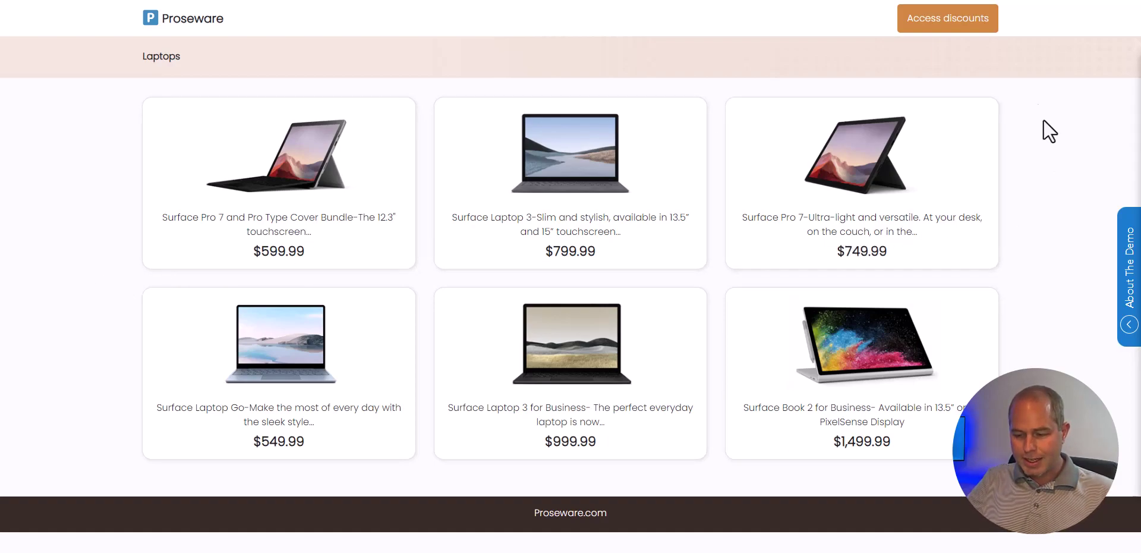
left_click(961, 36)
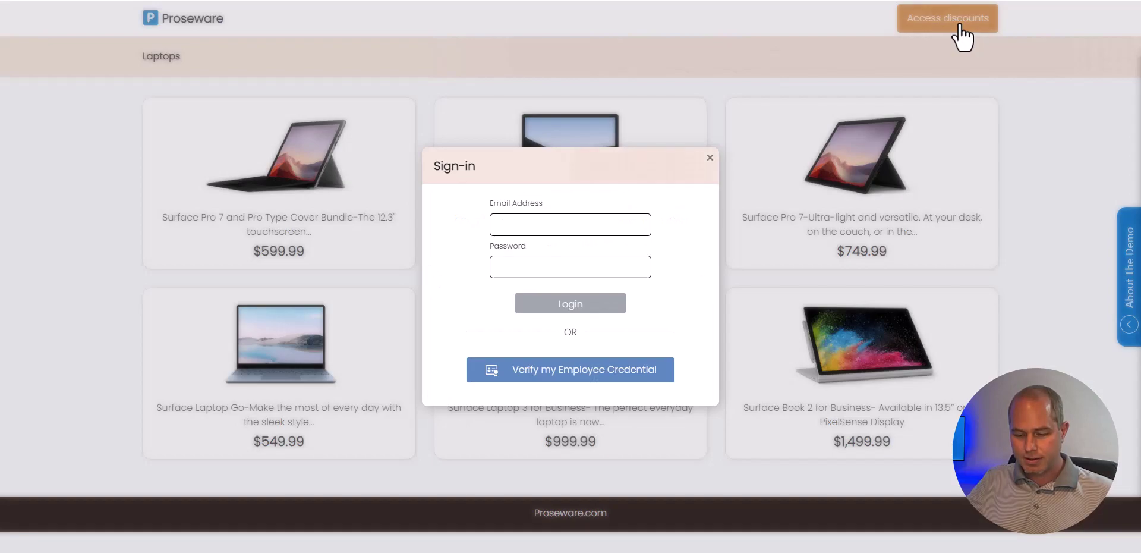
left_click(592, 222)
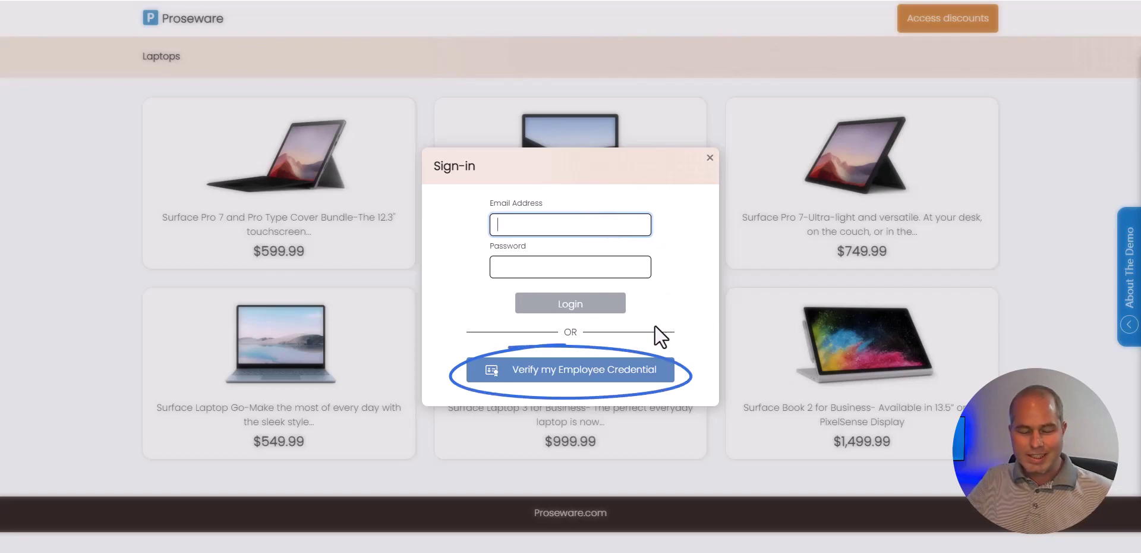
left_click(607, 370)
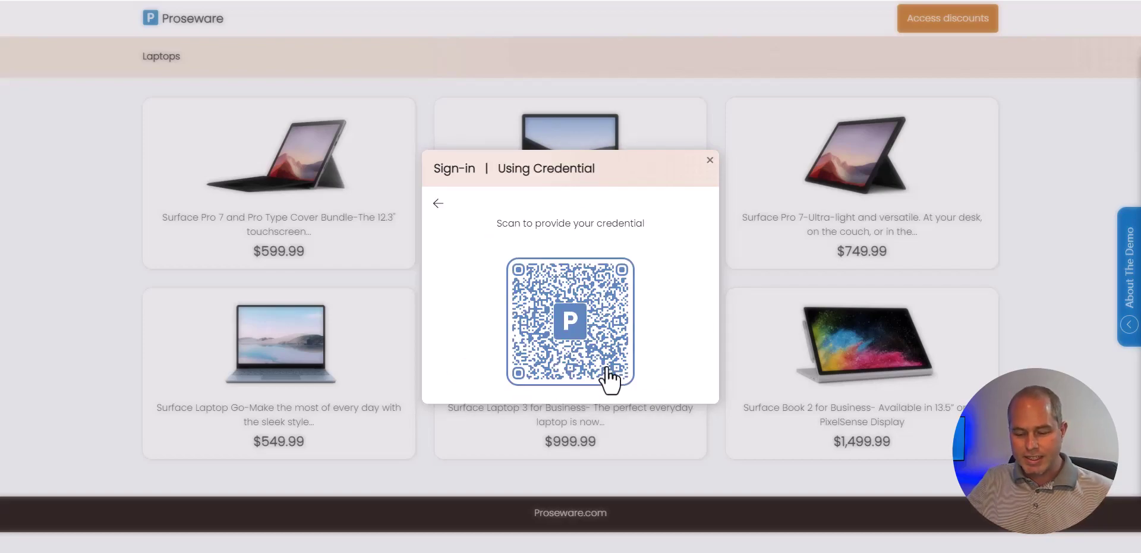